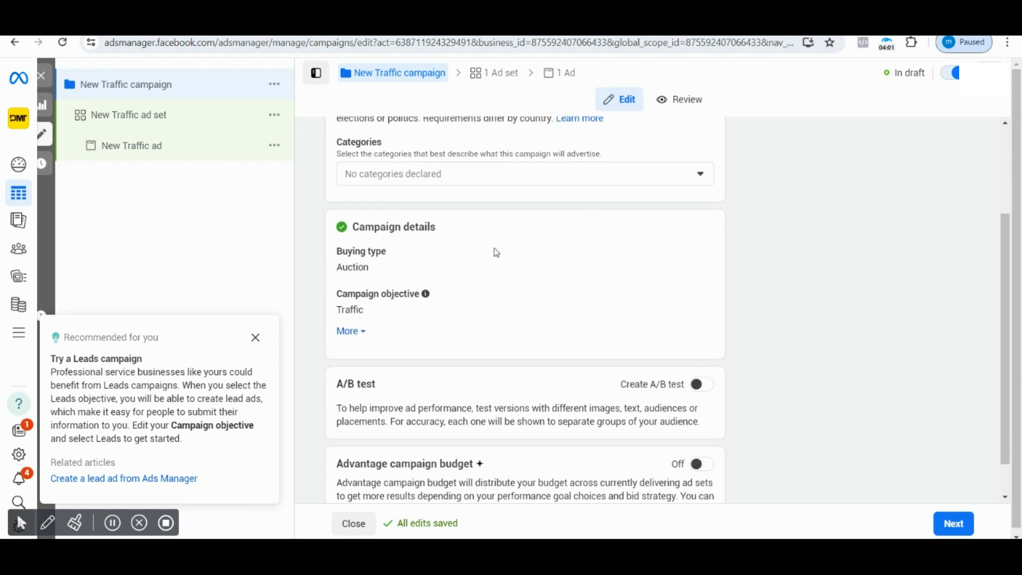
- Turn on Advantage campaign budget for the New Traffic campaign
scroll(385, 404, up, 2)
scroll(417, 365, down, 2)
drag(337, 421, 499, 424)
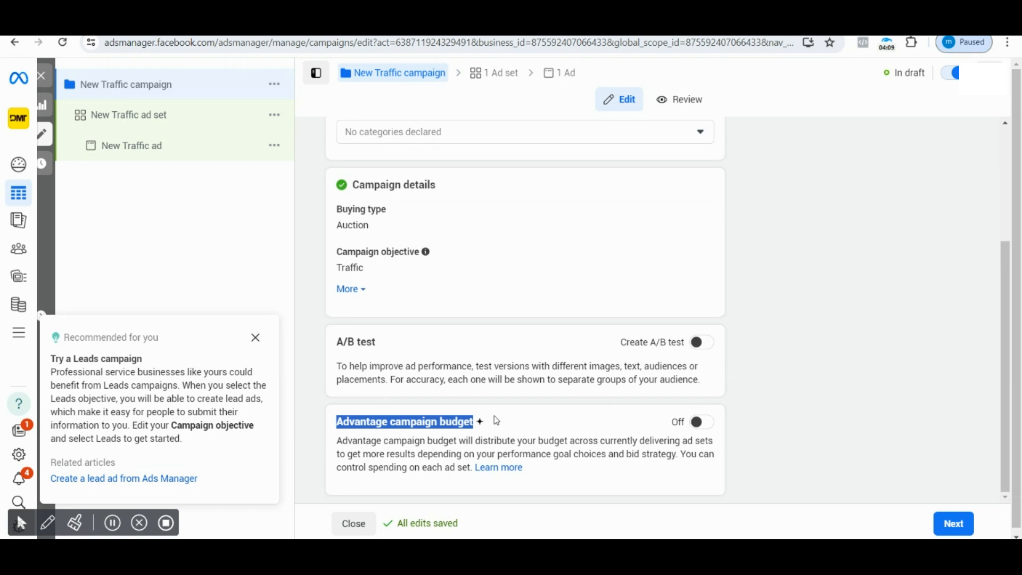
click(699, 426)
scroll(473, 464, down, 2)
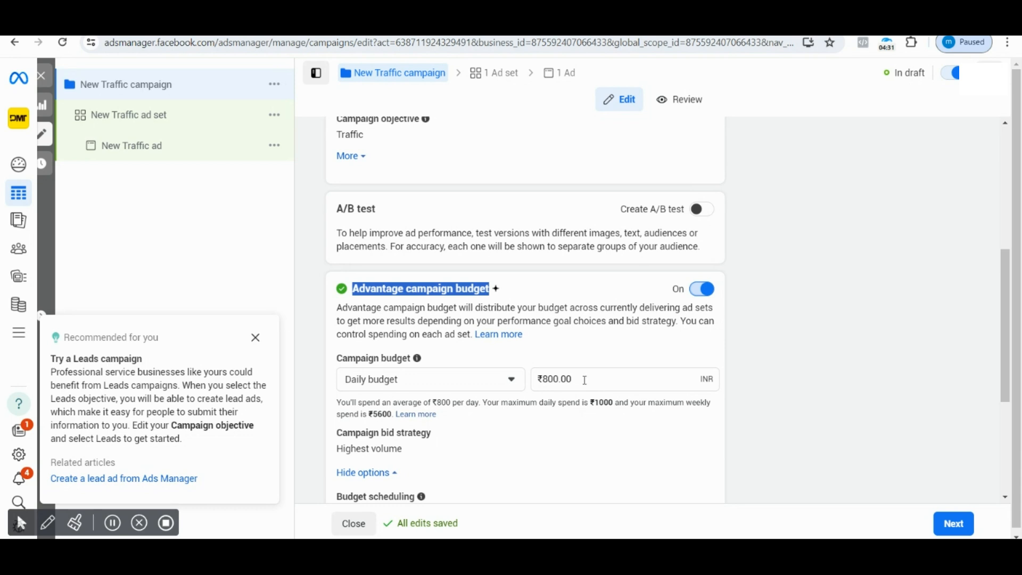
- Change the campaign budget type to Lifetime budget and set the amount to ₹10,000
right_click(390, 393)
click(385, 379)
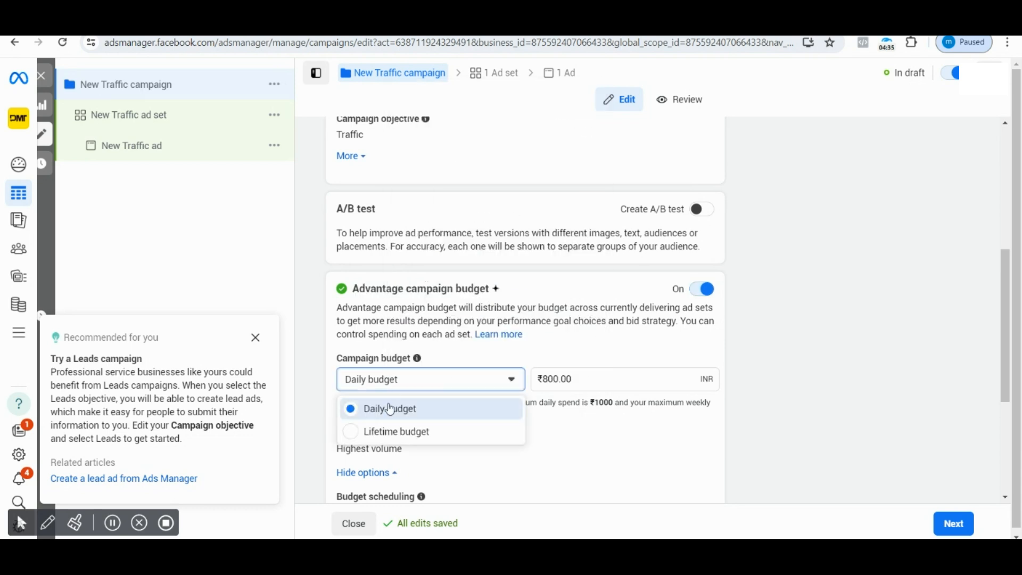
click(421, 380)
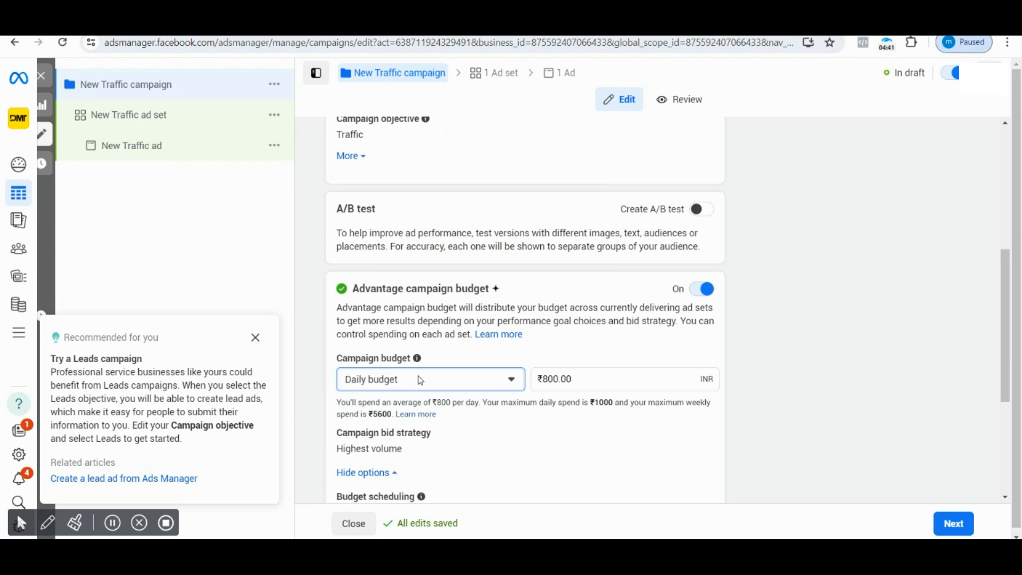
click(458, 375)
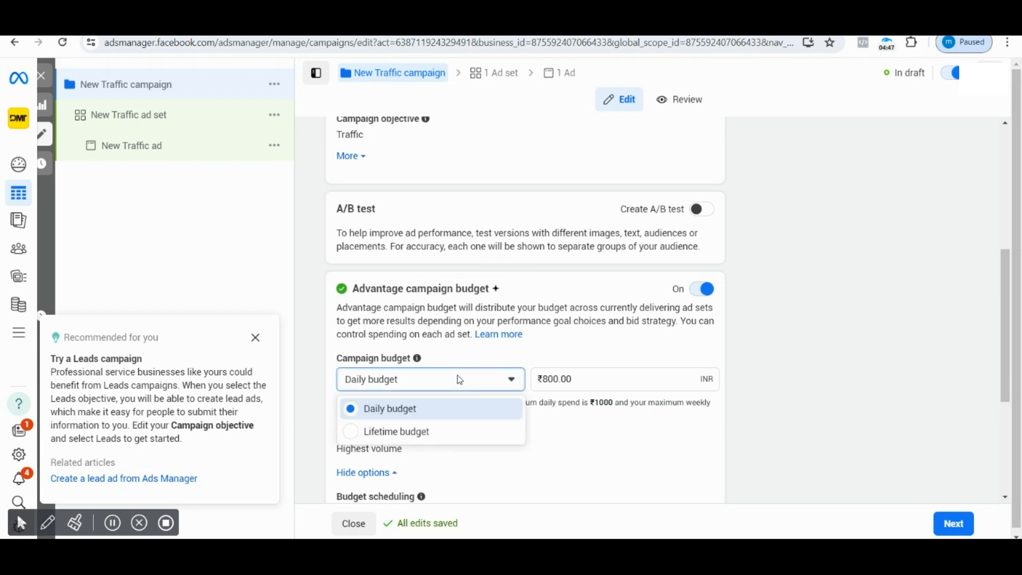
click(431, 432)
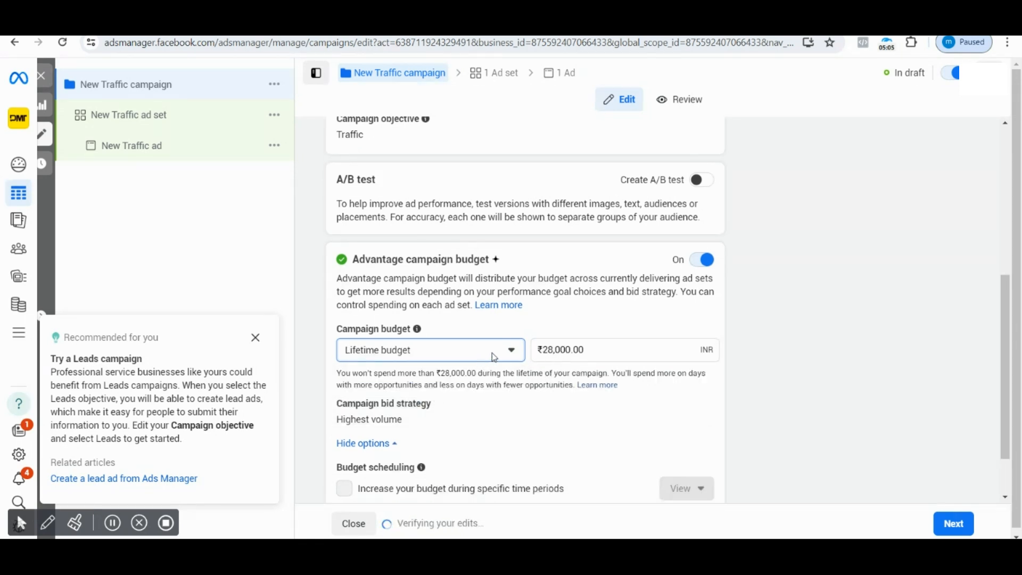
drag(554, 350, 544, 348)
text(01)
key(BackSpace)
key(BackSpace)
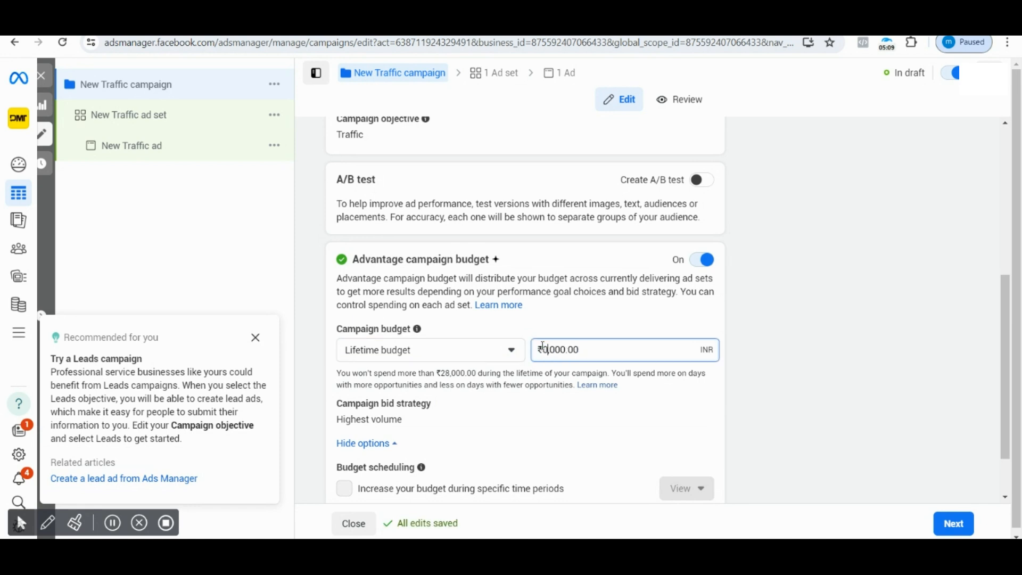
text(10)
click(575, 333)
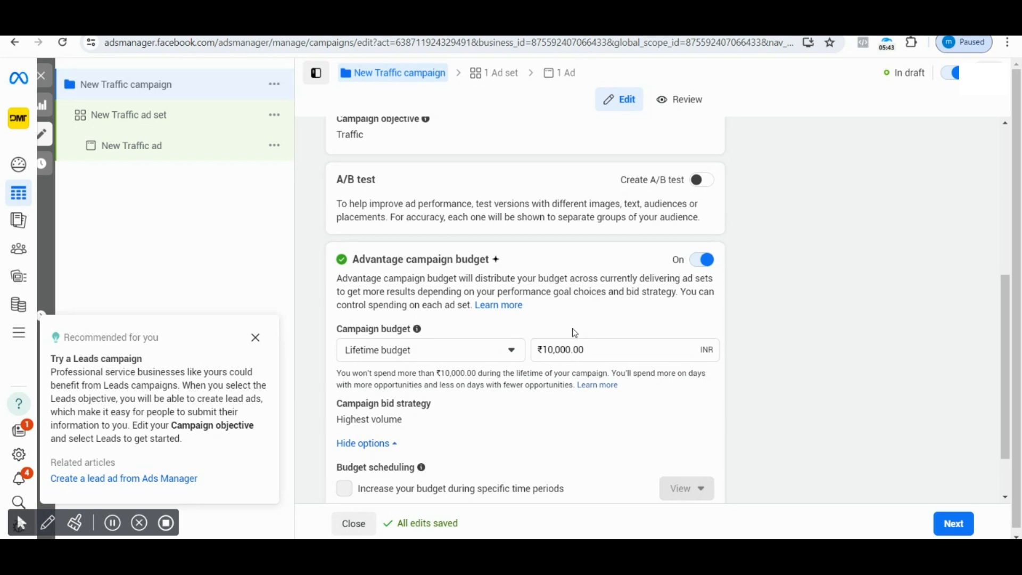
- Switch the campaign budget type back to Daily budget and set the amount to ₹800
click(450, 350)
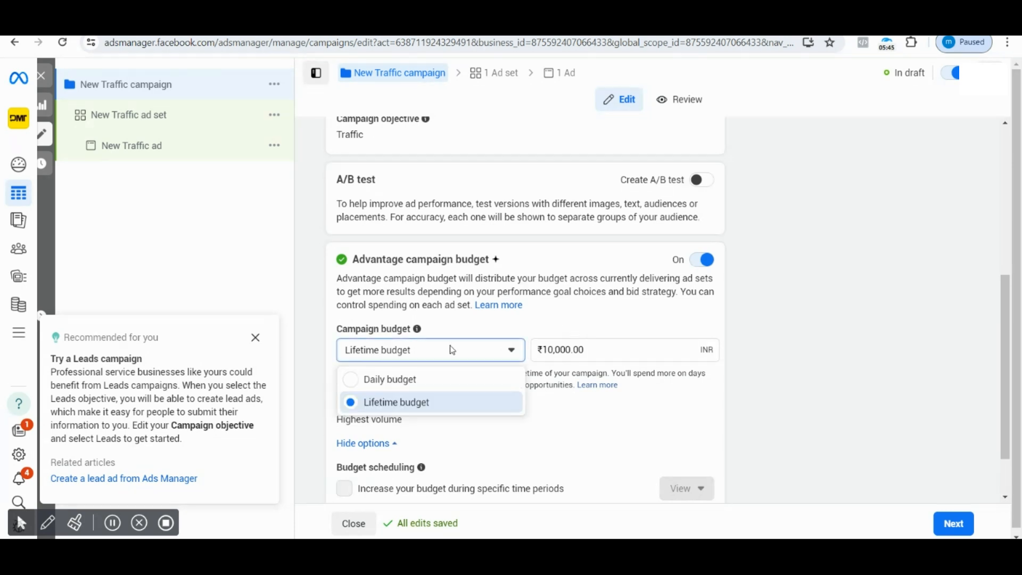
click(519, 381)
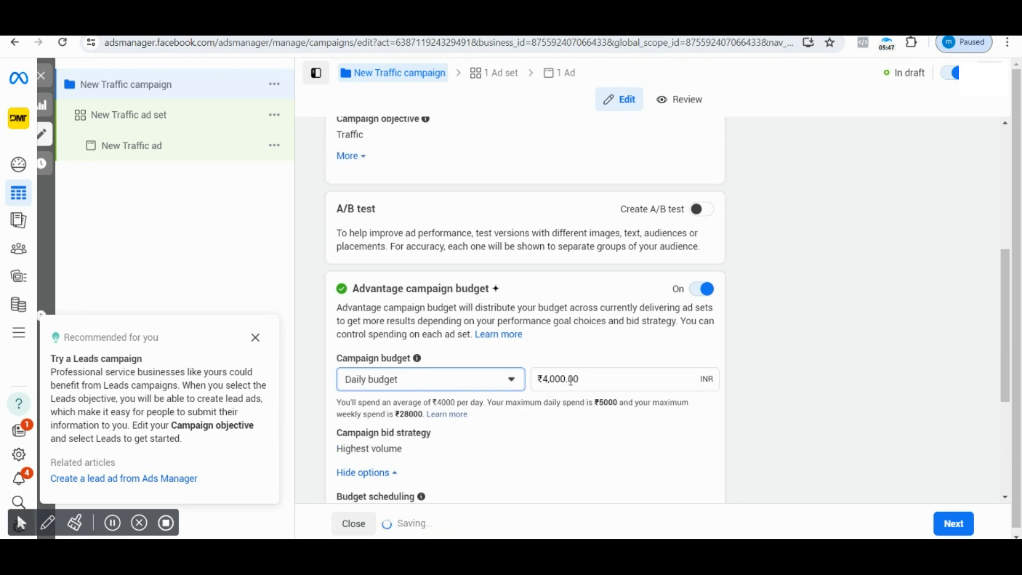
drag(593, 379, 536, 377)
text(800)
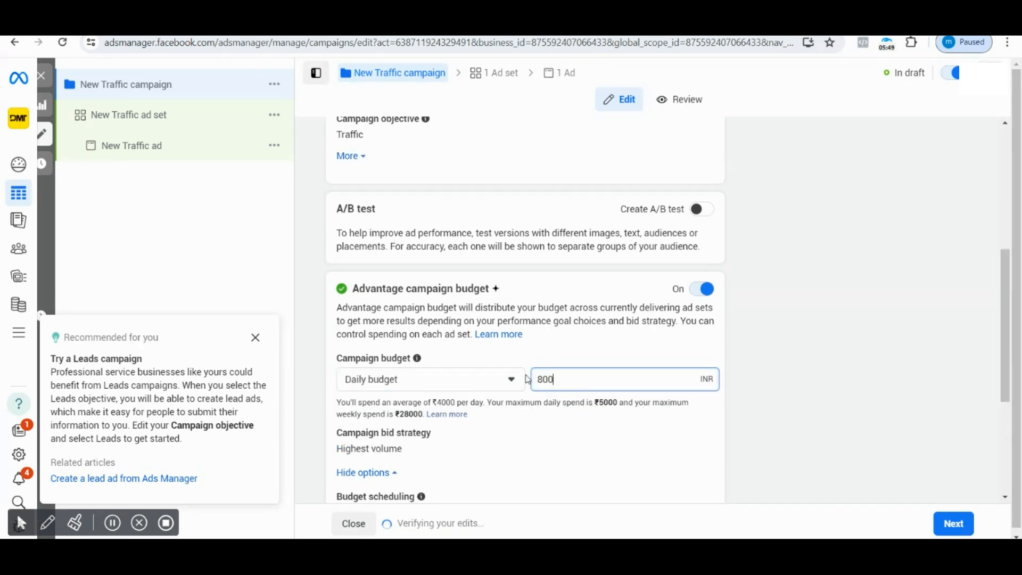
click(554, 347)
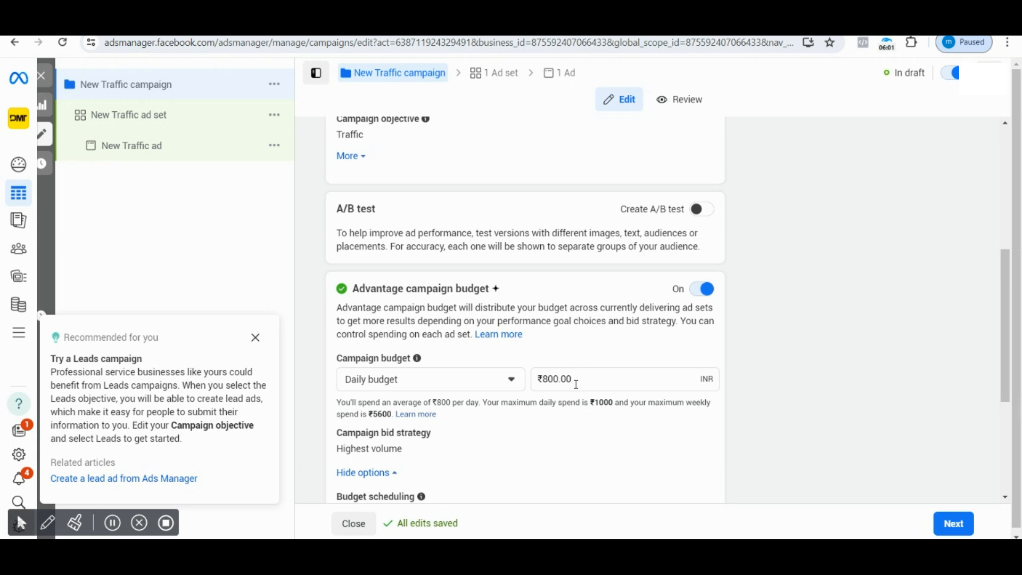
- Turn off Advantage campaign budget and continue to the New Traffic ad set settings
click(703, 290)
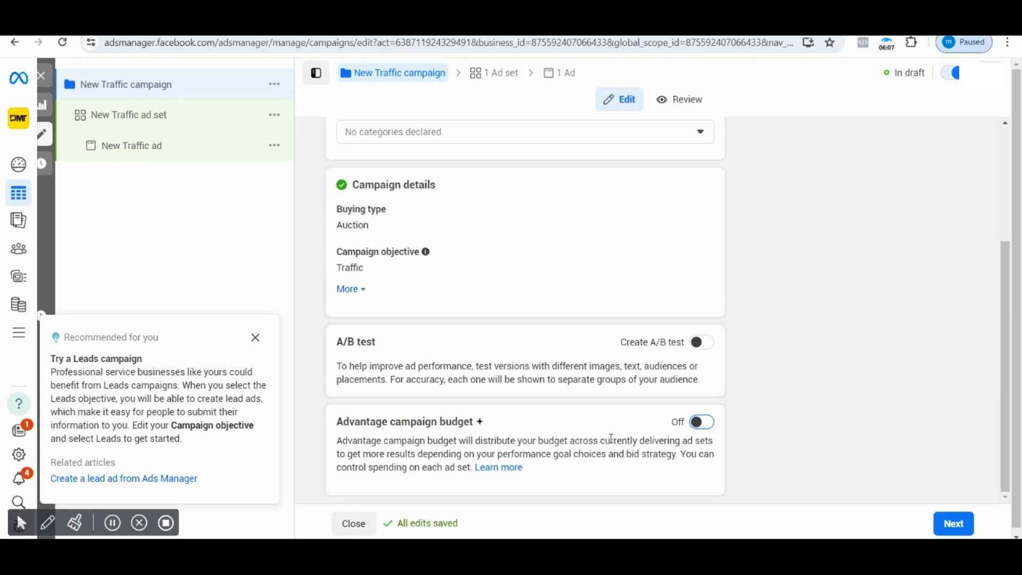
click(965, 524)
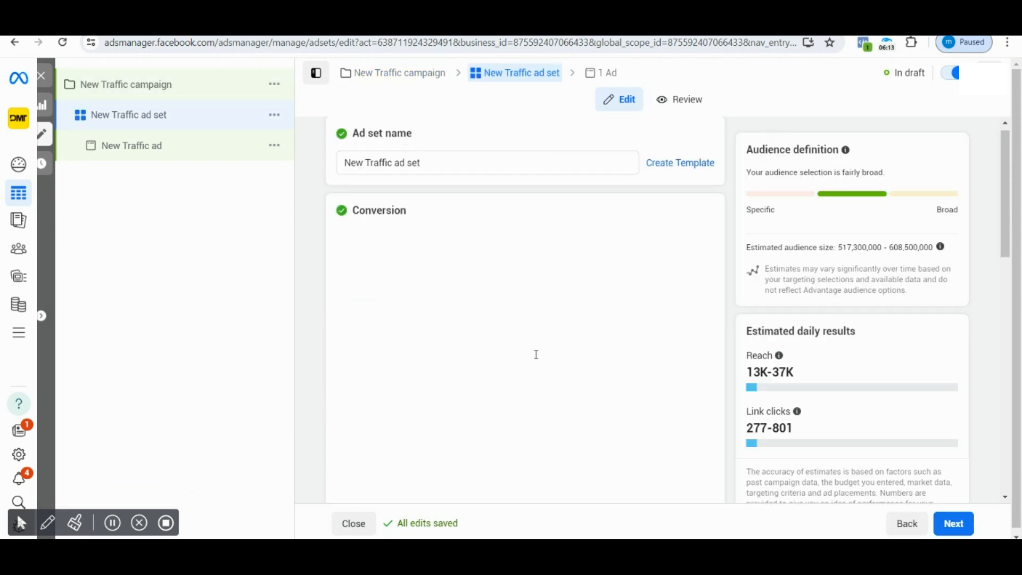
- Set the New Traffic ad set's daily budget to ₹500 in its budget and schedule section
scroll(527, 346, down, 5)
scroll(506, 362, down, 5)
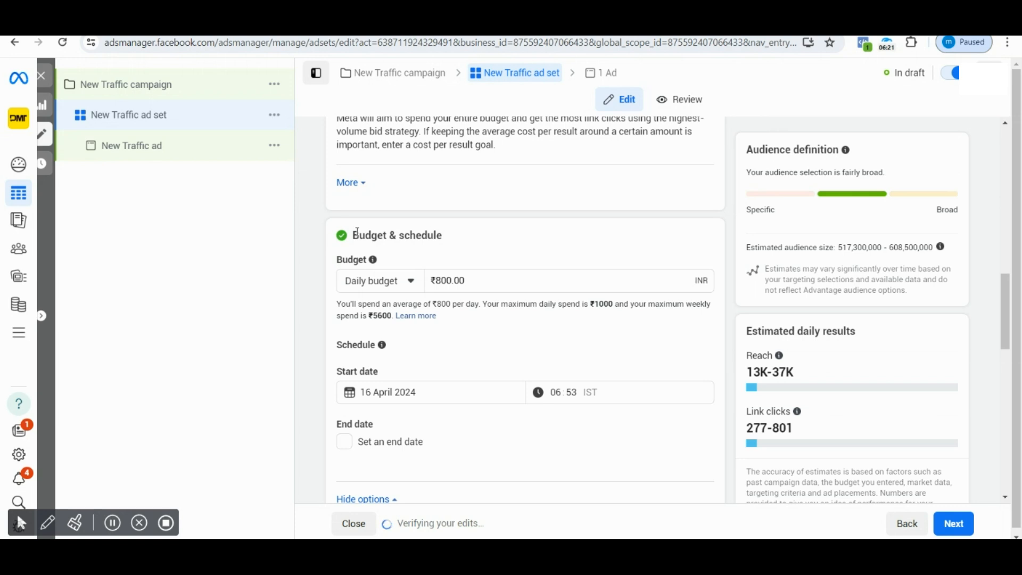
click(458, 279)
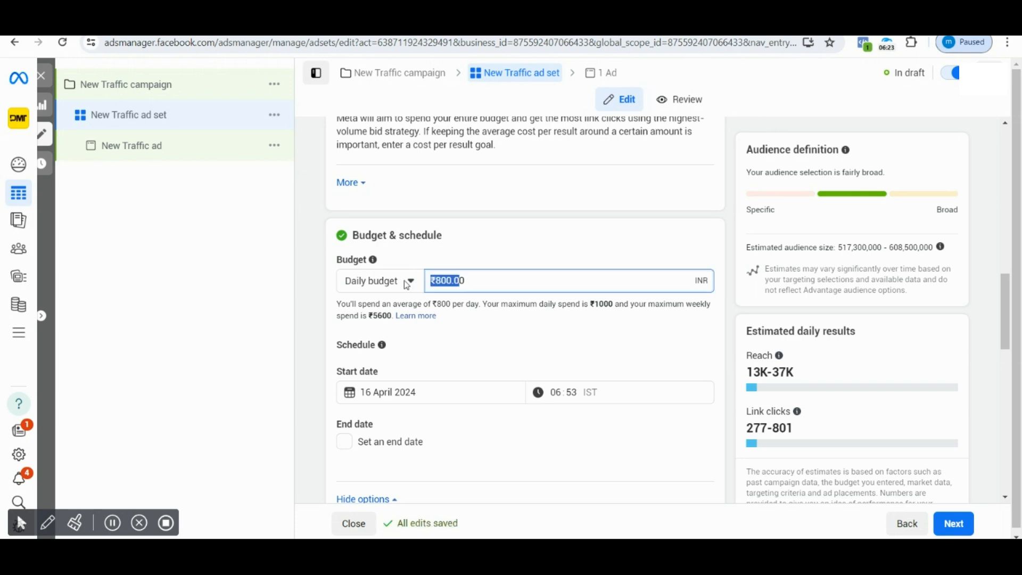
click(458, 279)
drag(473, 281, 407, 281)
text(500)
click(468, 263)
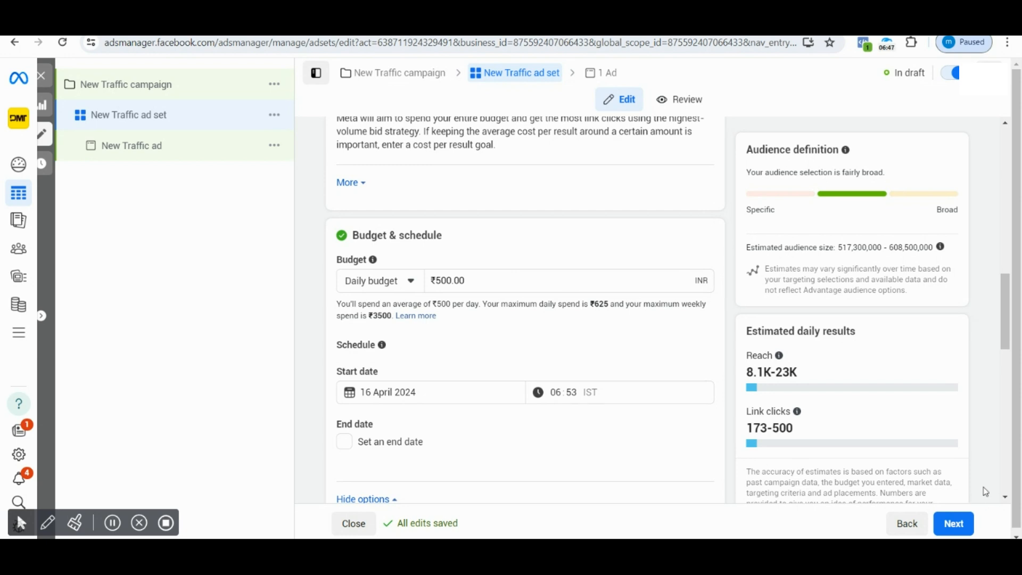
click(274, 115)
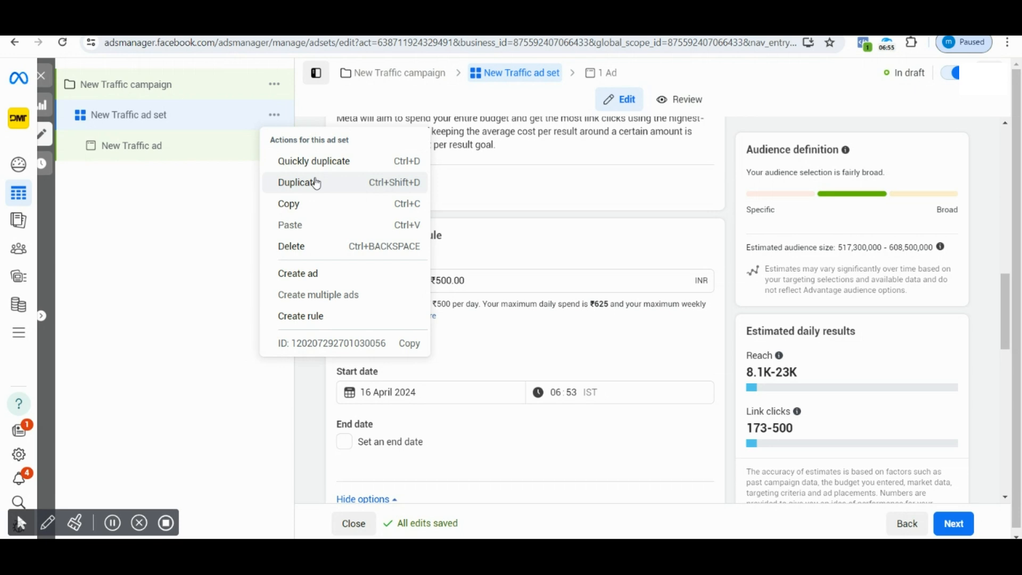
click(513, 276)
click(443, 280)
right_click(445, 284)
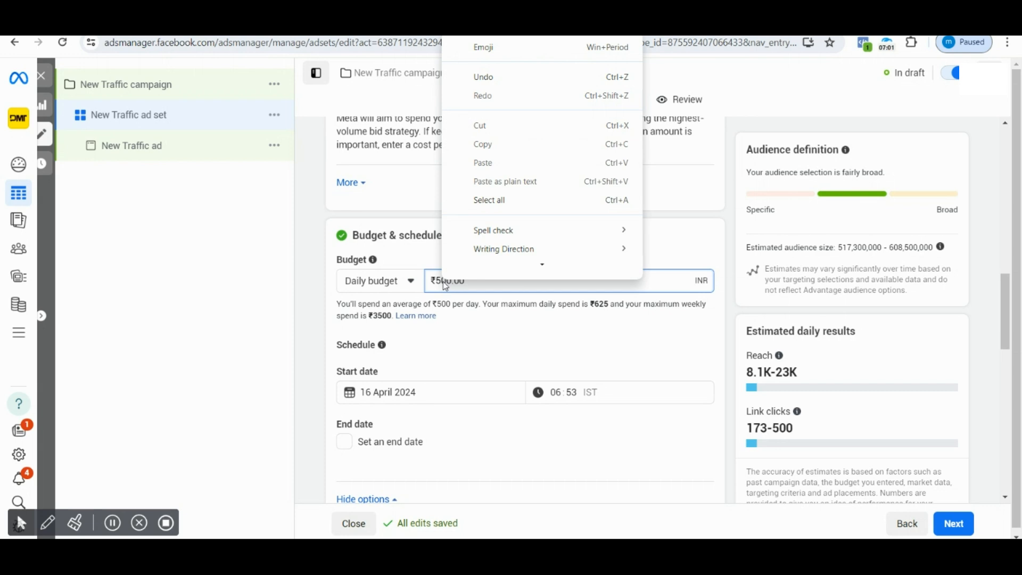
click(713, 232)
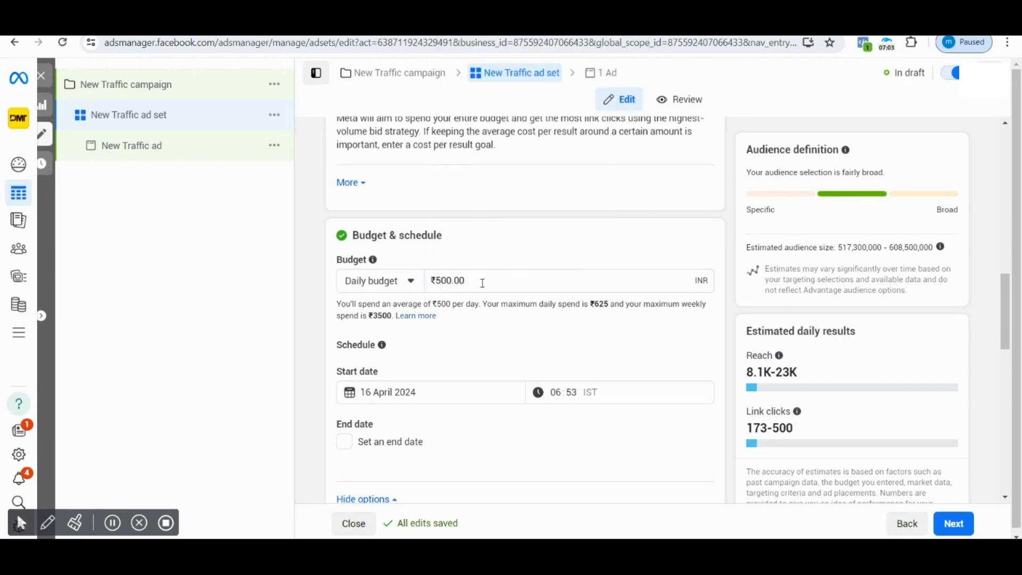
- Set the New Traffic ad set's daily budget to ₹600
click(442, 279)
key(BackSpace)
text(66)
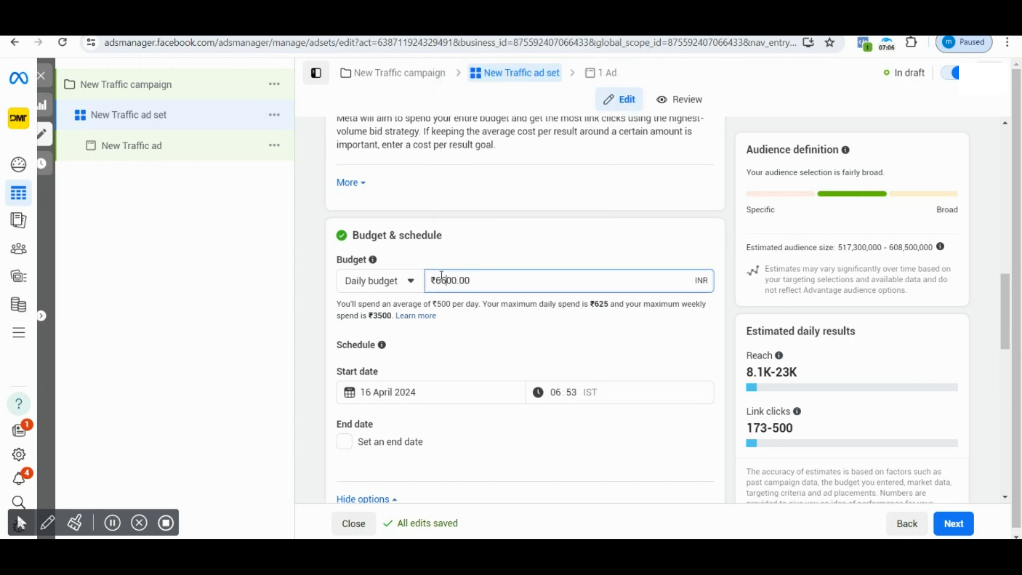
click(506, 254)
right_click(506, 257)
click(485, 257)
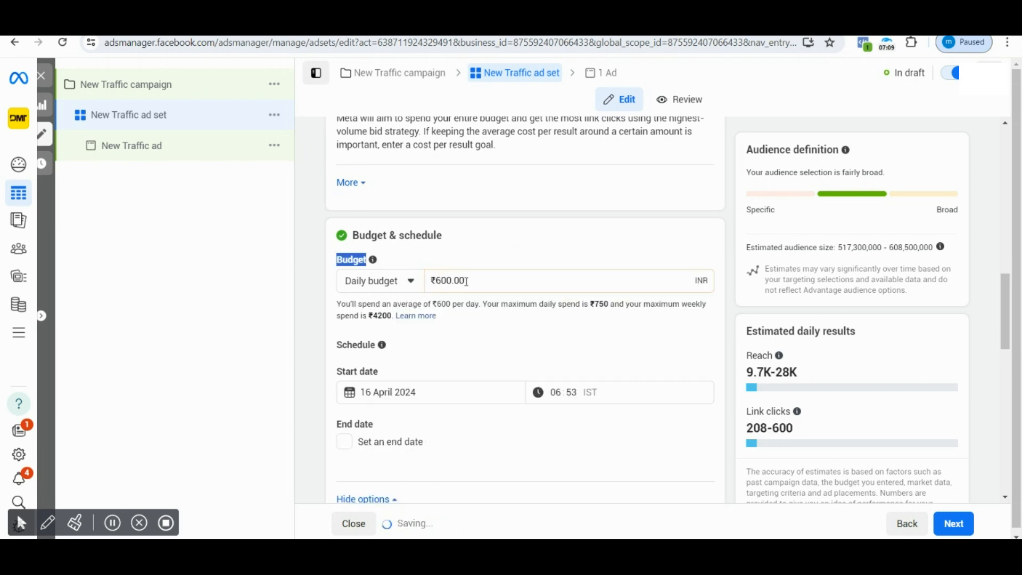